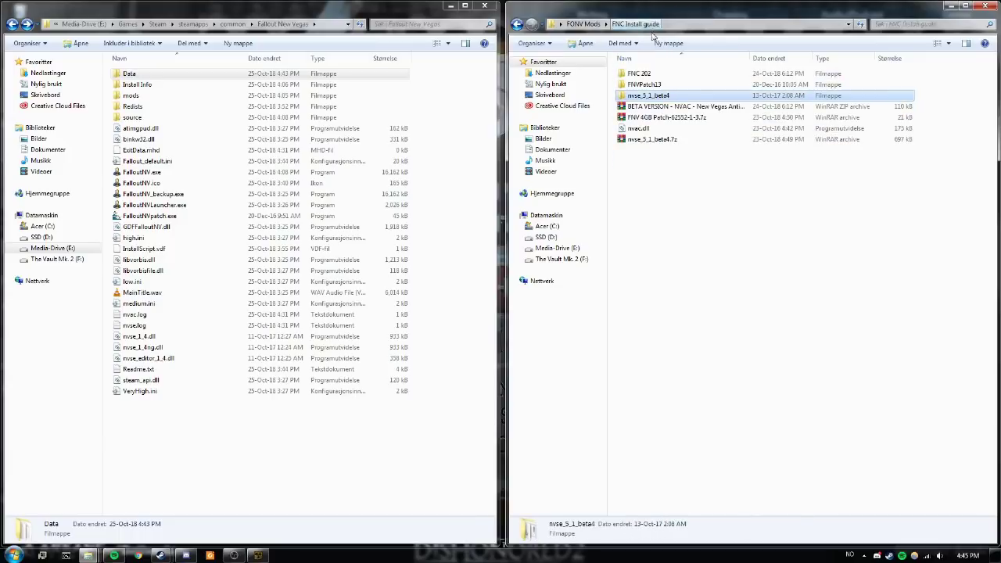
- Open the nvse_5_1_beta4.7z archive and place its window beside the Fallout New Vegas folder
double_click(653, 141)
drag(333, 79, 726, 103)
double_click(493, 194)
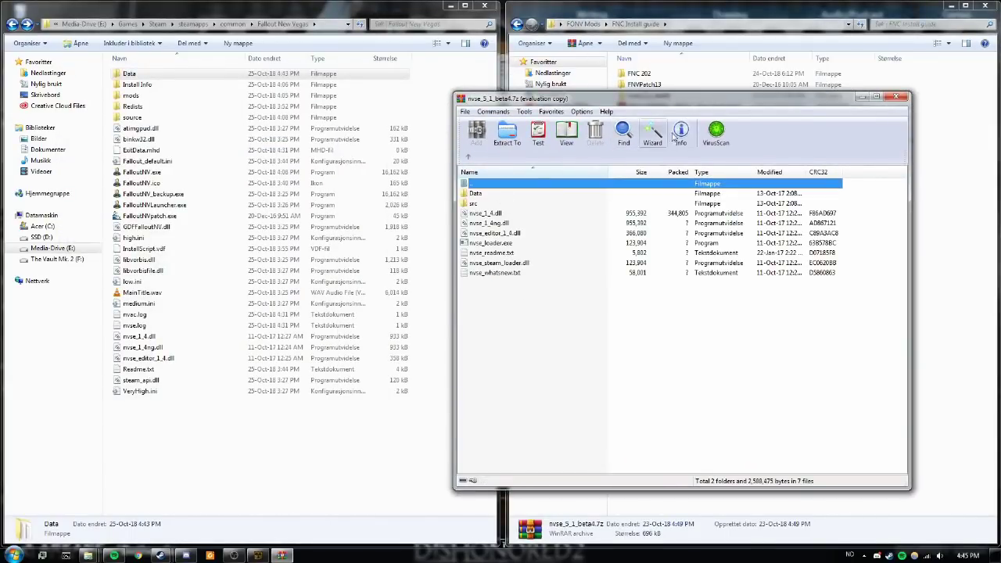
drag(668, 101, 756, 114)
drag(616, 328, 312, 313)
drag(312, 313, 312, 313)
click(658, 323)
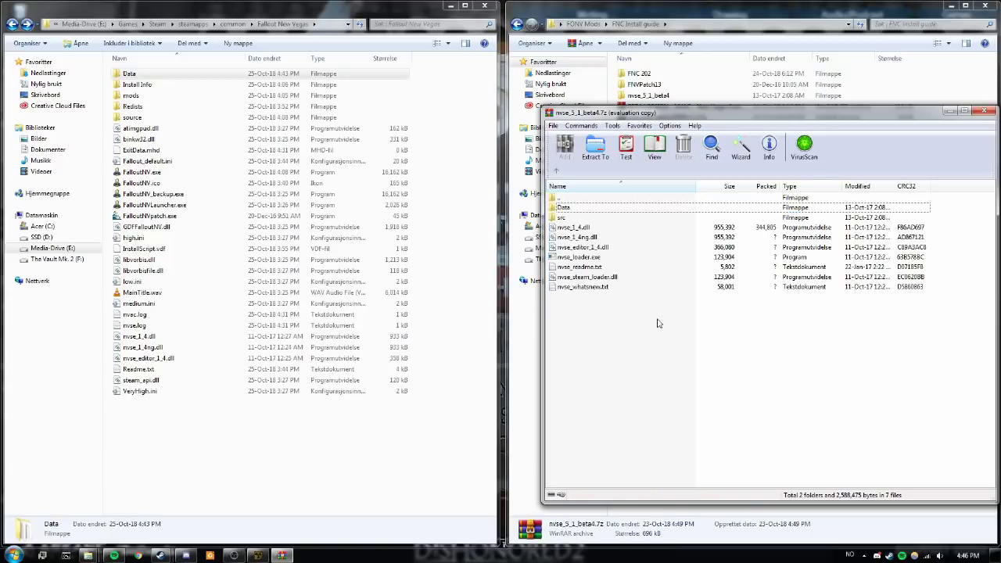
- Go up to the Steam common folder, locate Fallout New Vegas and open it again
click(327, 7)
drag(323, 16, 327, 16)
click(239, 24)
scroll(249, 139, down, 6)
click(197, 259)
double_click(194, 249)
- Examine the patch files in the game folder, including FalloutNVpatch.exe, FalloutNV_backup.exe and the source folder
click(167, 216)
shift+click(147, 172)
click(201, 194)
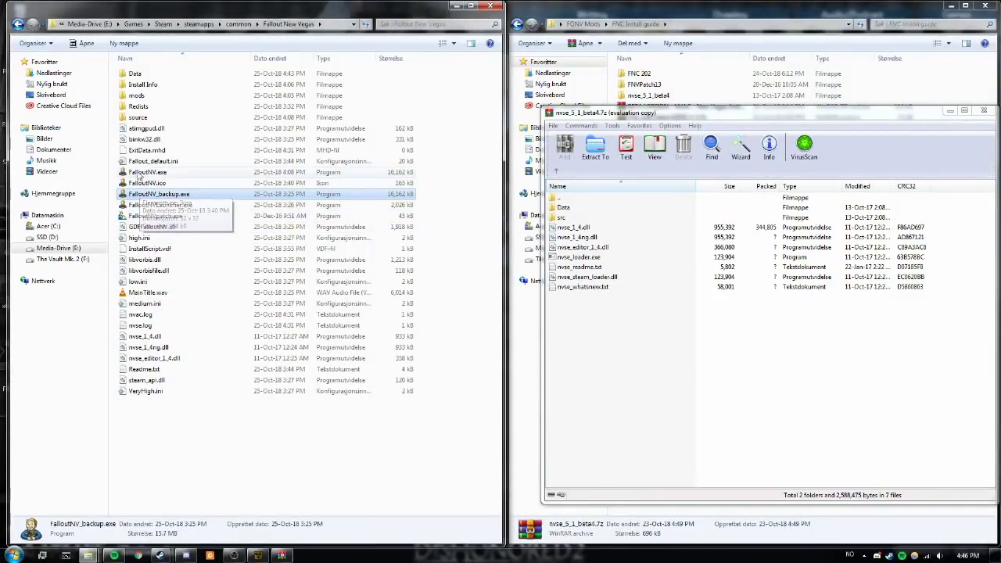
ctrl+click(200, 216)
ctrl+click(160, 117)
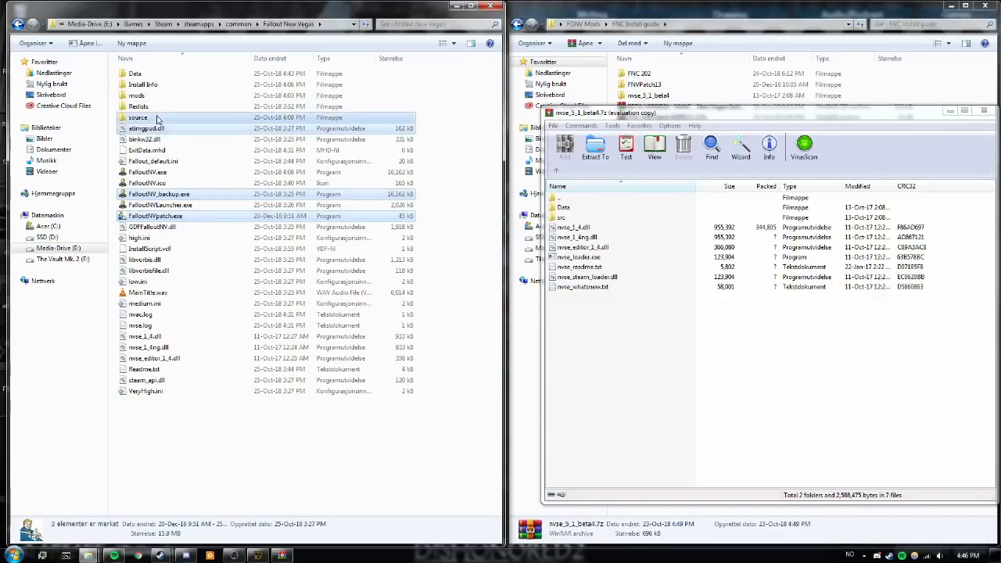
ctrl+click(170, 129)
ctrl+click(170, 129)
click(210, 466)
- Reopen nvse_5_1_beta4.7z from the FNC Install guide folder and copy all its contents into the Fallout New Vegas folder
click(638, 19)
click(596, 24)
double_click(636, 86)
double_click(664, 139)
drag(579, 306, 565, 210)
drag(650, 270, 198, 404)
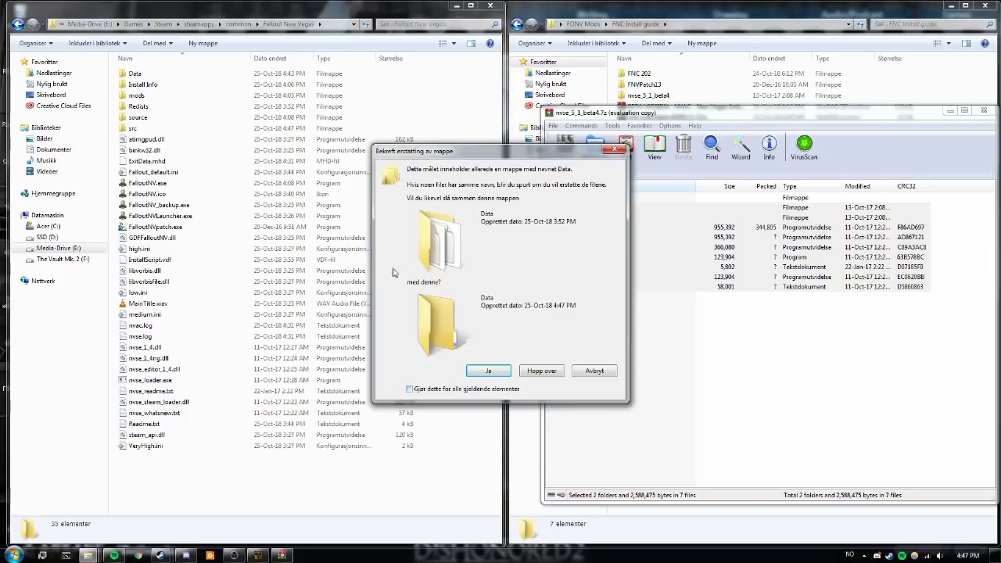
- Confirm merging the Data folder, apply the choice to all items, and close the archive
click(477, 389)
click(489, 374)
click(473, 396)
click(477, 256)
click(984, 110)
- Switch to Fallout Mod Manager, look over its plugin list, and close it
click(257, 555)
drag(638, 57, 698, 82)
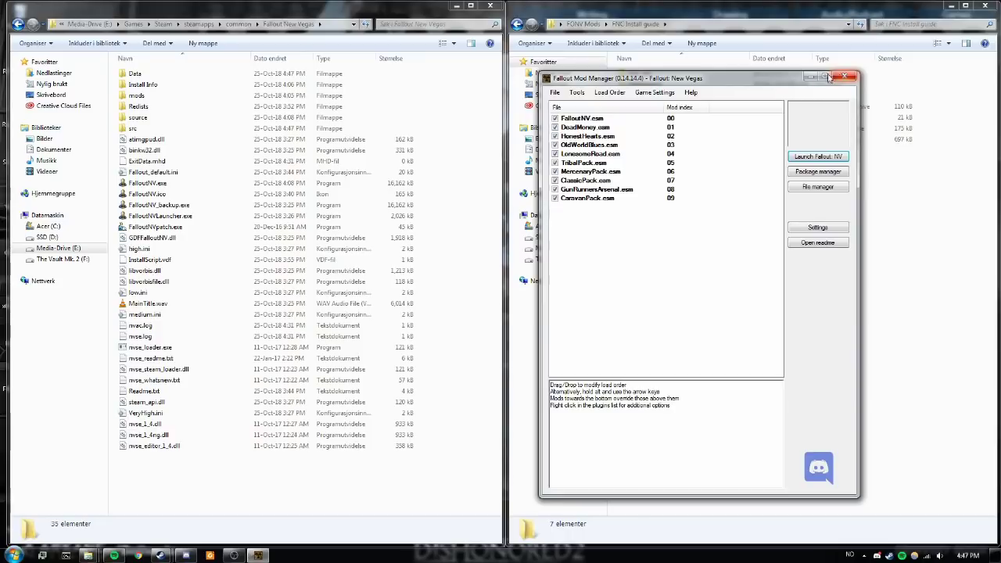
drag(736, 81, 754, 83)
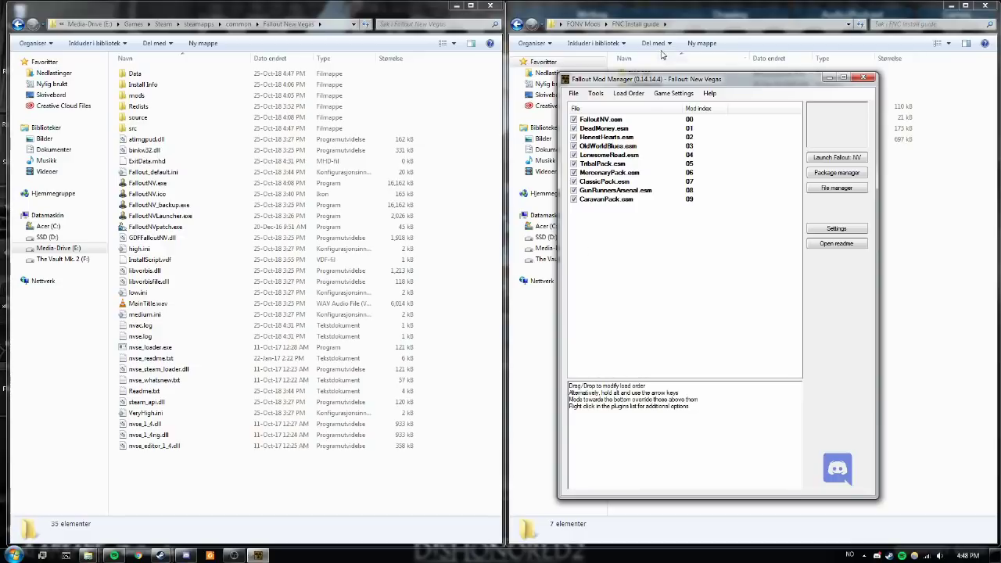
drag(645, 83, 693, 95)
click(912, 87)
- Launch Fallout Mod Manager from the desktop, close it, and dock the FNC Install guide window beside the game folder
drag(854, 14, 657, 14)
double_click(937, 76)
click(469, 129)
drag(861, 87, 923, 79)
click(973, 76)
key(super+Right)
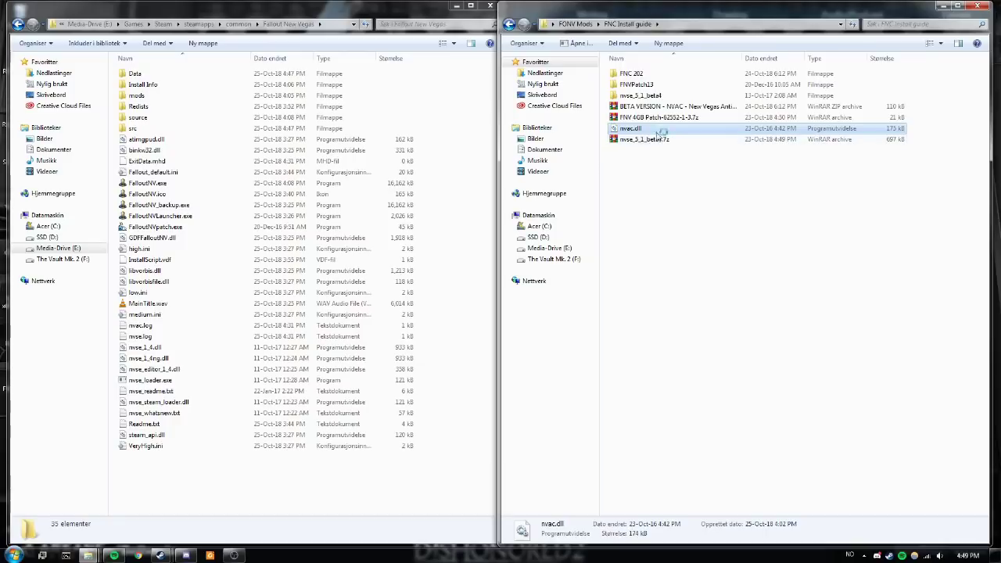
- Create a folder named plugins inside the game's Data\nvse folder and open it
click(155, 76)
double_click(155, 76)
click(155, 87)
double_click(155, 87)
click(203, 43)
text(plugins)
key(Return)
key(Return)
- Copy nvac.dll from FNC Install guide into the plugins folder and go back to the nvse folder
drag(662, 131, 364, 166)
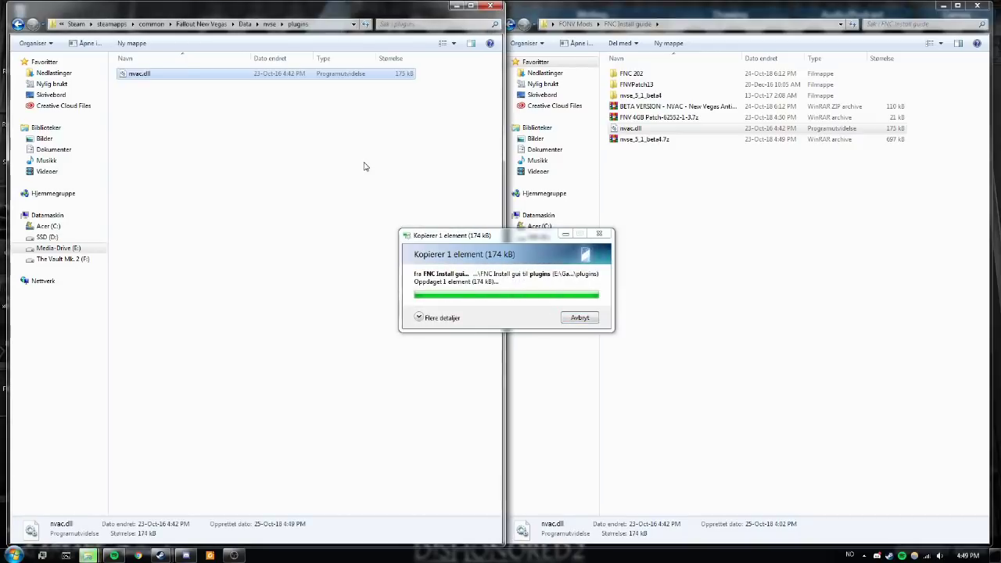
click(247, 100)
key(BackSpace)
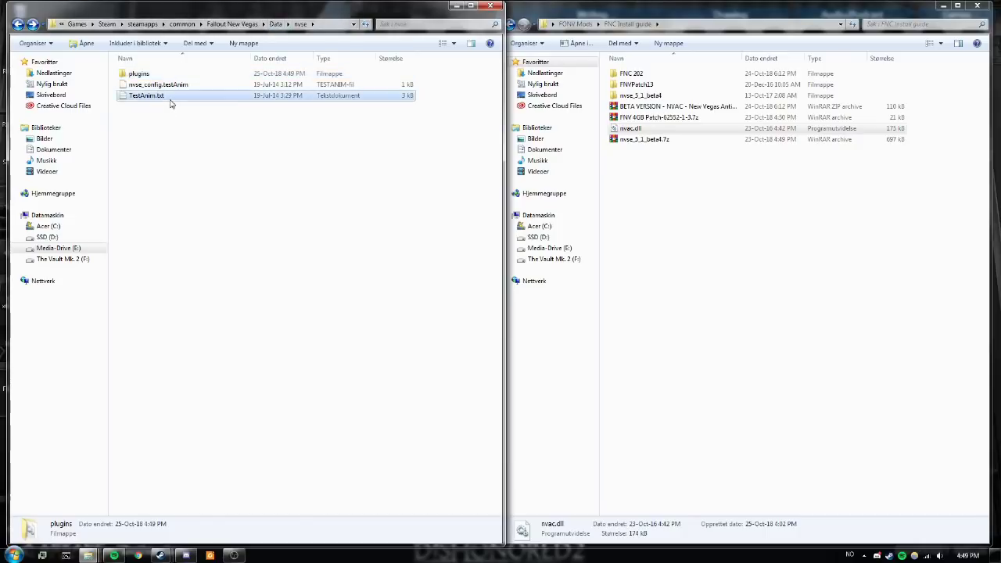
- Return to the Fallout New Vegas folder and copy the contents of FNVPatch13 into it, confirming the merge
click(133, 130)
key(BackSpace)
drag(309, 22, 326, 22)
click(234, 24)
click(639, 243)
double_click(636, 84)
drag(639, 106, 401, 292)
click(482, 231)
click(479, 392)
click(488, 372)
- Run FalloutNVpatch.exe in the game folder to apply the 4GB patch
click(204, 228)
double_click(205, 232)
key(Return)
click(221, 206)
- Open the FNC 202 folder and, beside it, the game's Data folder
click(671, 235)
drag(646, 109, 744, 69)
click(663, 163)
click(629, 23)
double_click(651, 75)
double_click(167, 73)
click(660, 233)
- Open the Fallout New California Beta 2 FOMOD-2-0-2 readme file in the 01 README folder
click(659, 75)
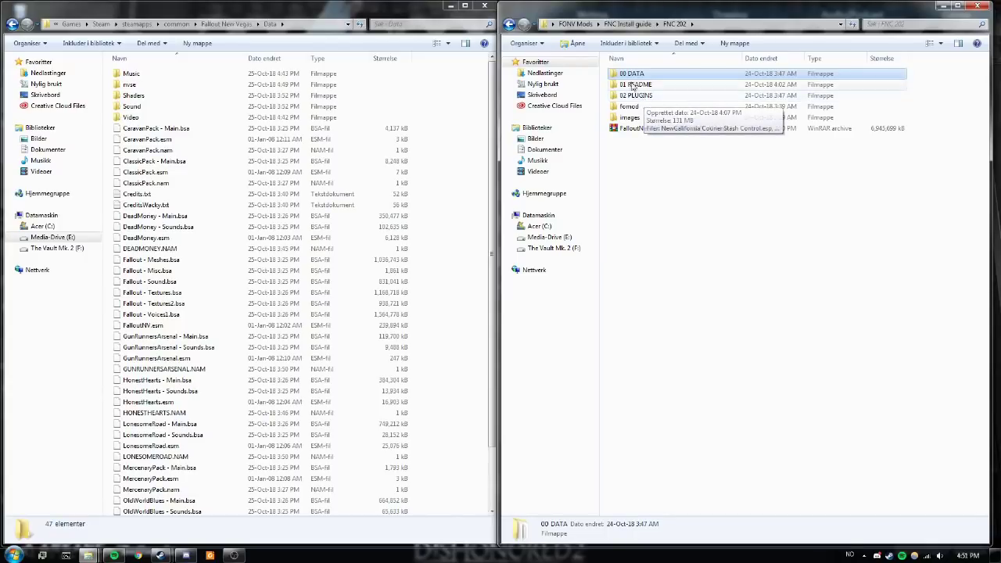
double_click(653, 85)
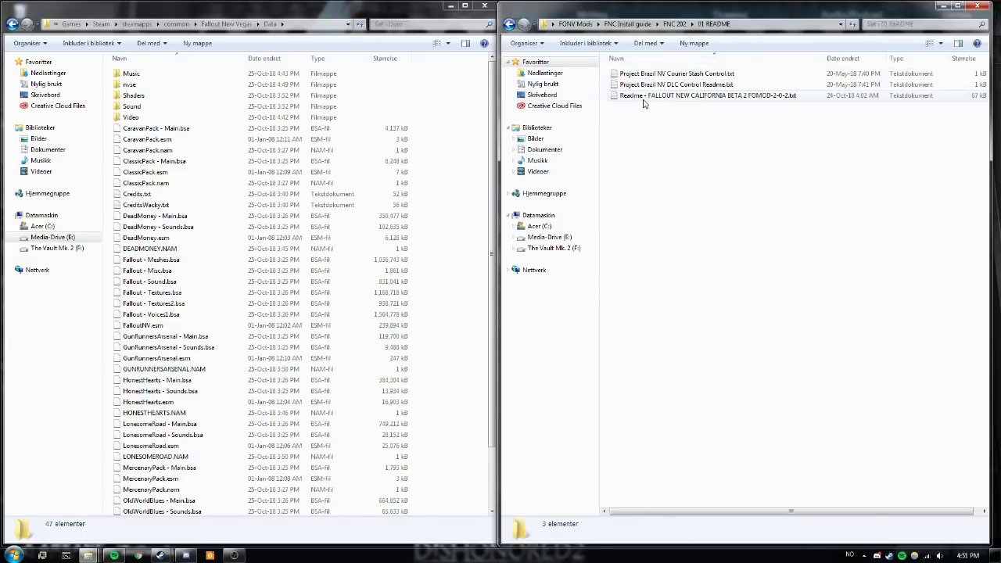
click(645, 97)
double_click(636, 97)
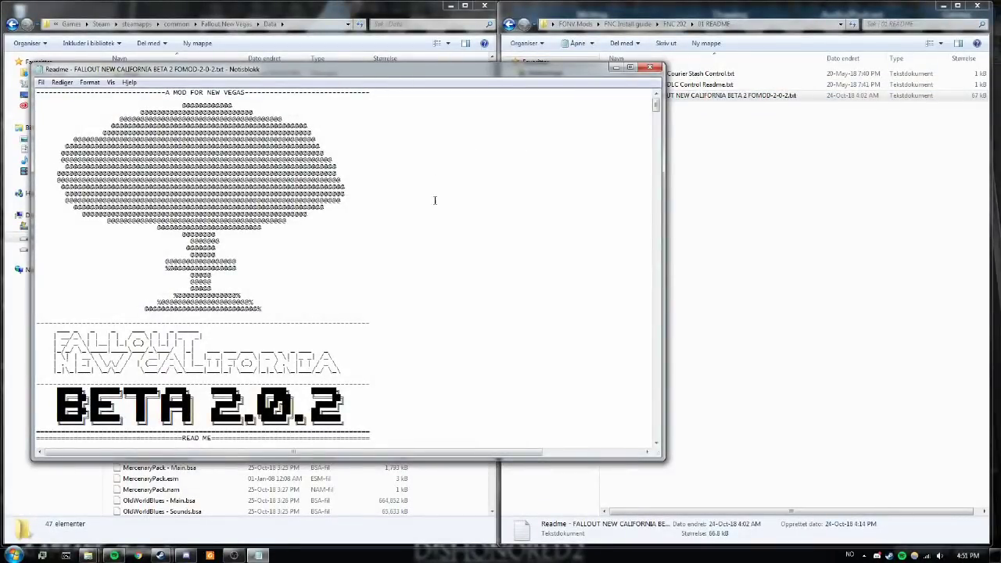
- Read the readme's requirements and the note on which mod managers are supported
scroll(435, 200, down, 11)
scroll(435, 200, down, 6)
drag(36, 194, 145, 194)
click(155, 196)
drag(37, 207, 218, 256)
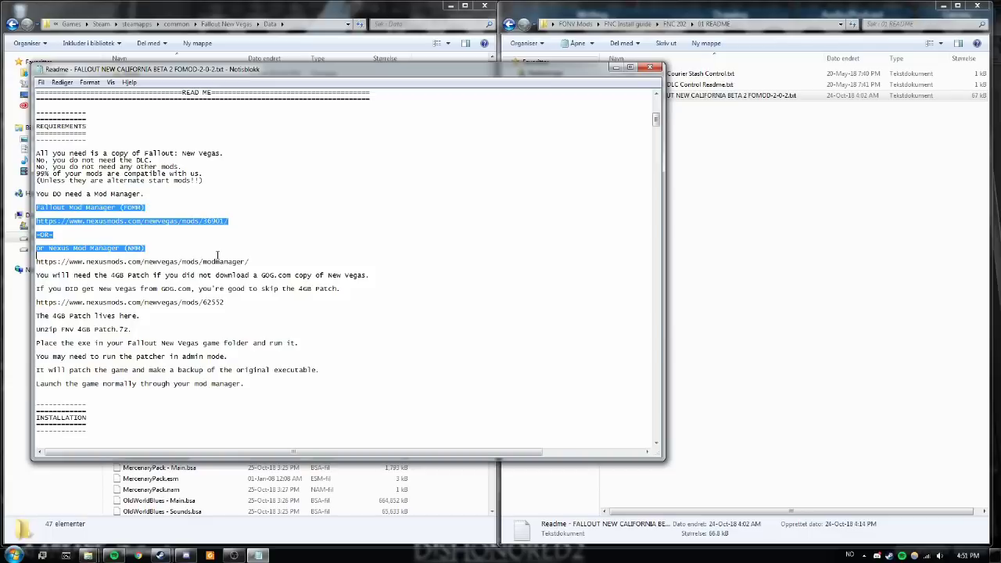
click(218, 256)
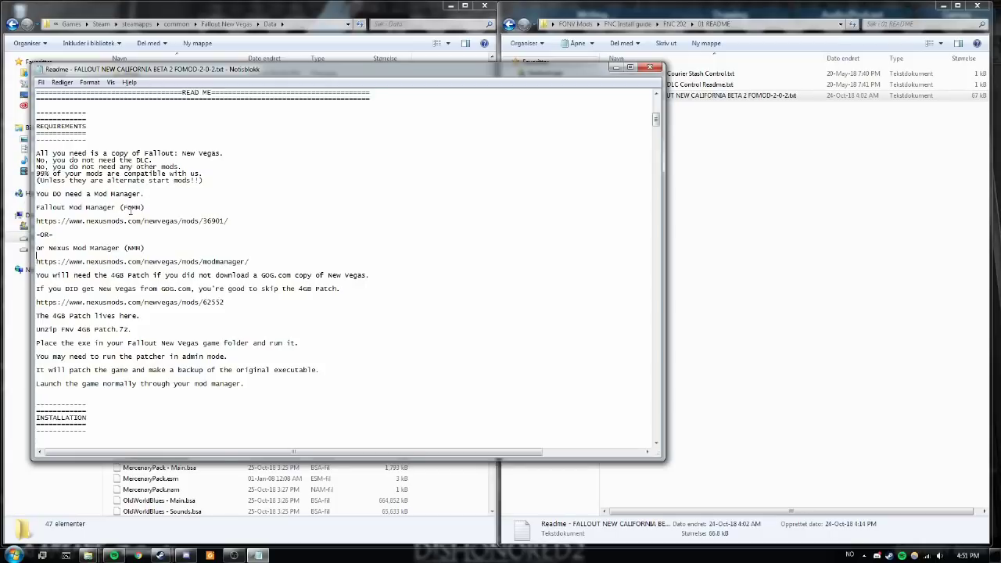
scroll(130, 213, down, 1)
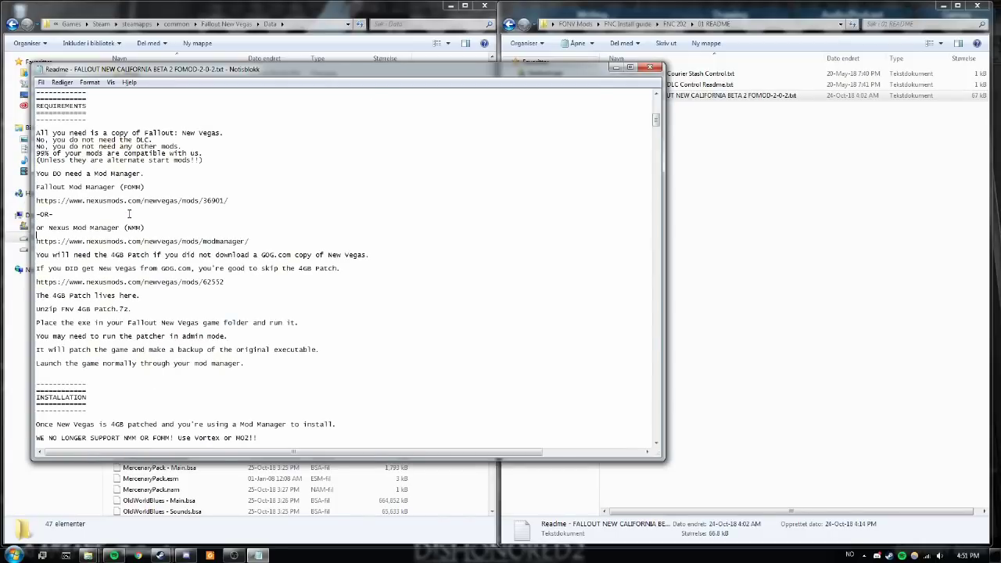
scroll(129, 214, down, 2)
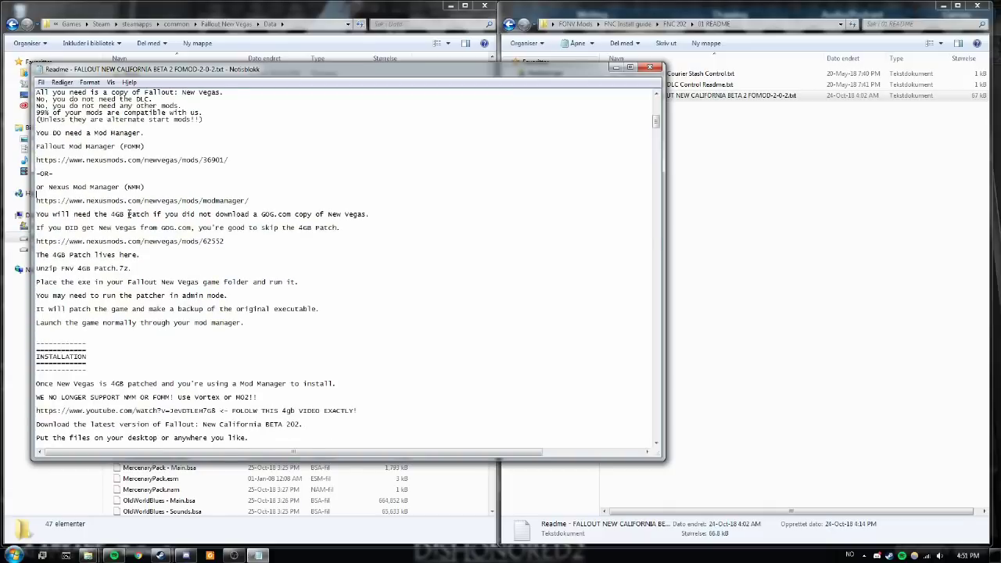
drag(259, 397, 153, 397)
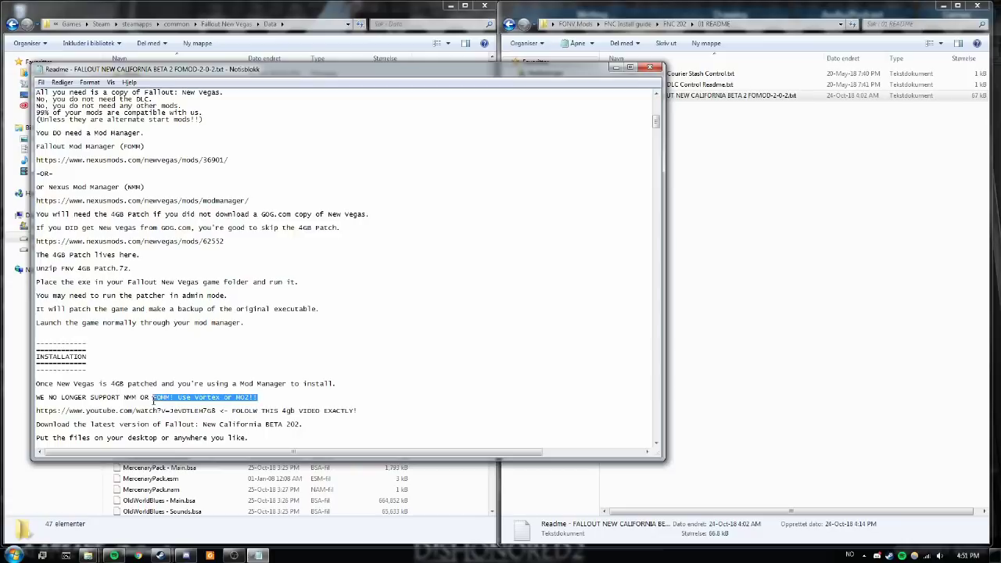
click(152, 401)
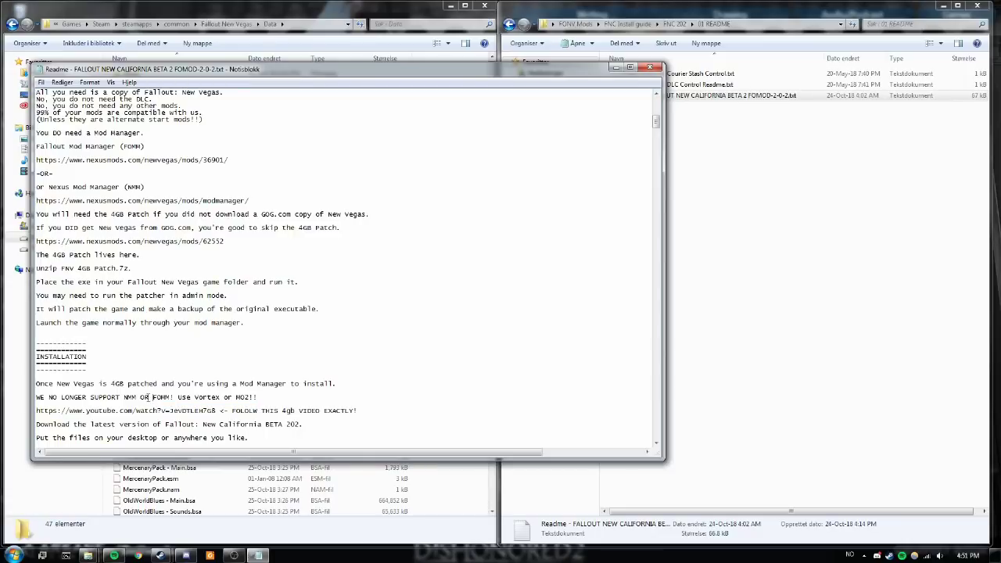
- Read through the readme's installation, website links and troubleshooting sections, and close the file
scroll(167, 382, down, 4)
scroll(199, 335, down, 1)
scroll(200, 335, down, 1)
drag(83, 403, 14, 130)
click(224, 287)
scroll(198, 308, down, 3)
scroll(180, 313, down, 3)
drag(191, 334, 36, 289)
click(146, 329)
drag(145, 330, 36, 275)
click(226, 302)
scroll(223, 297, down, 4)
drag(36, 247, 245, 249)
click(258, 249)
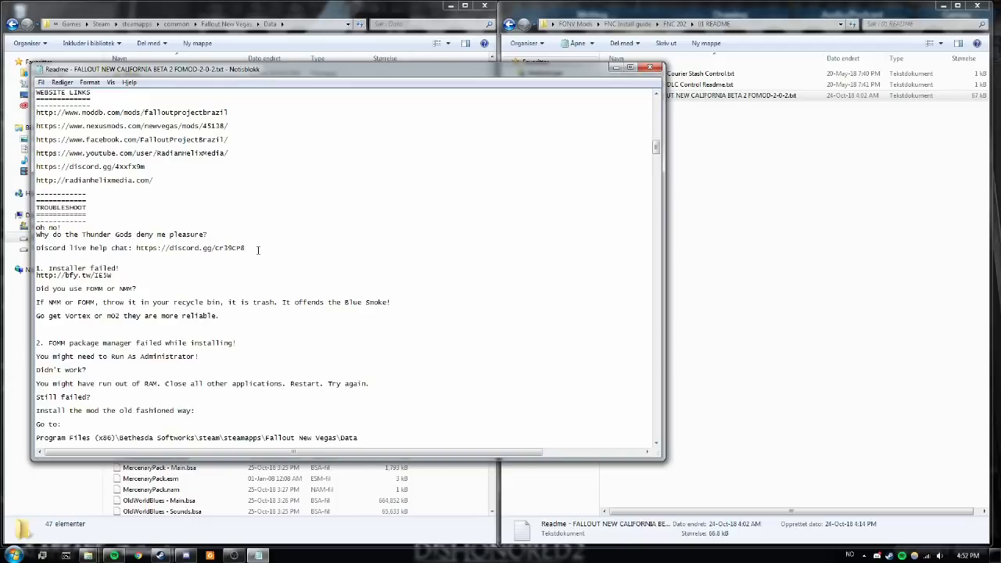
scroll(298, 267, down, 20)
scroll(292, 272, up, 7)
click(649, 69)
- Copy everything from FNC 202's 00 DATA folder into the game's Data folder, merging all matching folders
click(675, 24)
click(675, 74)
double_click(674, 74)
drag(643, 227, 624, 74)
drag(662, 161, 354, 210)
drag(506, 235, 362, 233)
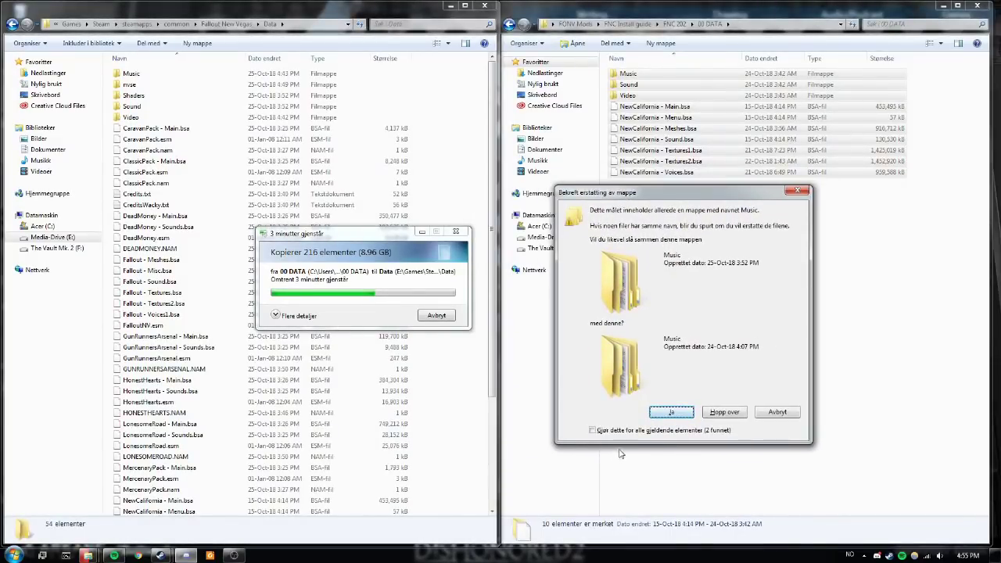
click(608, 430)
click(668, 413)
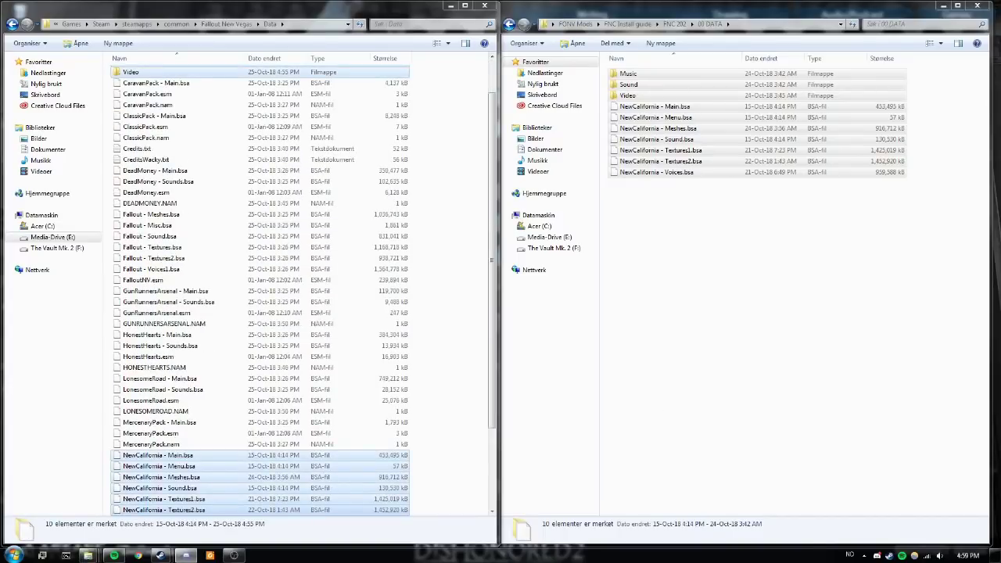
- Copy the two NewCalifornia .esp files and NewCalifornia.esm from 02 PLUGINS into the game's Data folder
click(693, 277)
scroll(490, 162, up, 2)
click(677, 24)
double_click(661, 96)
drag(665, 188, 371, 213)
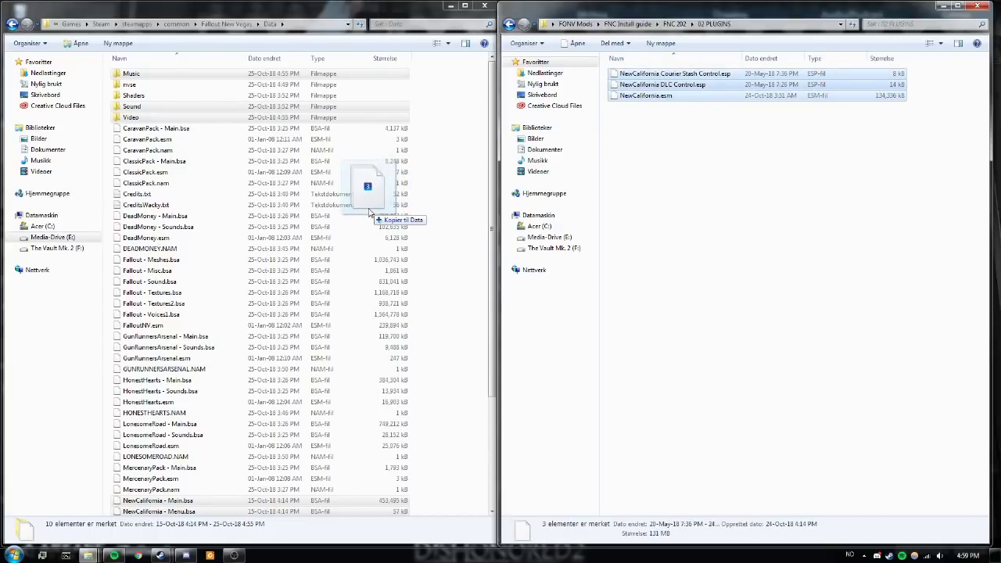
drag(371, 212, 370, 211)
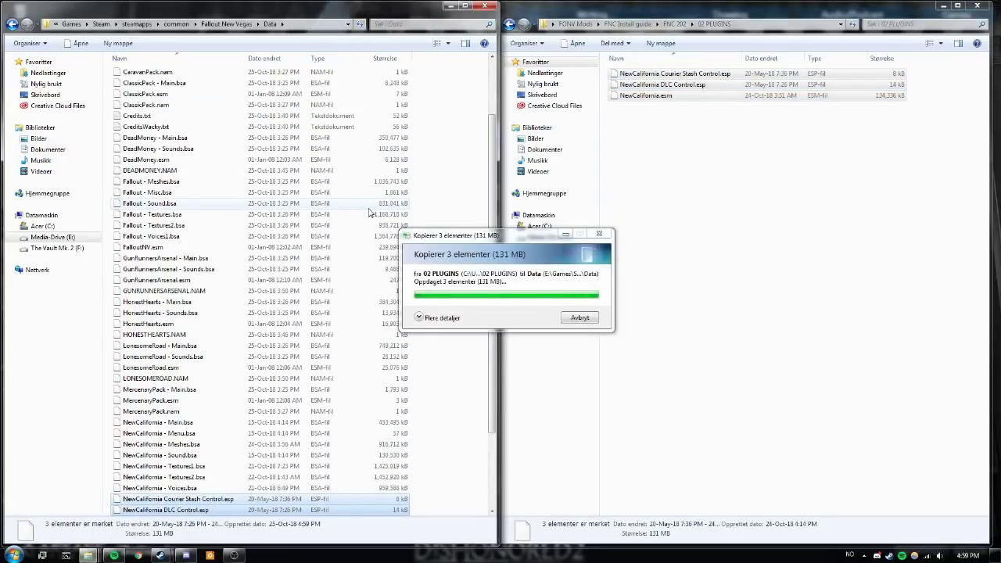
- Check the copied NewCalifornia .bsa, .esp and .esm files in the game's Data folder
key(F5)
scroll(448, 201, down, 5)
click(181, 413)
click(181, 422)
shift+click(223, 324)
click(205, 400)
click(192, 389)
shift+click(190, 327)
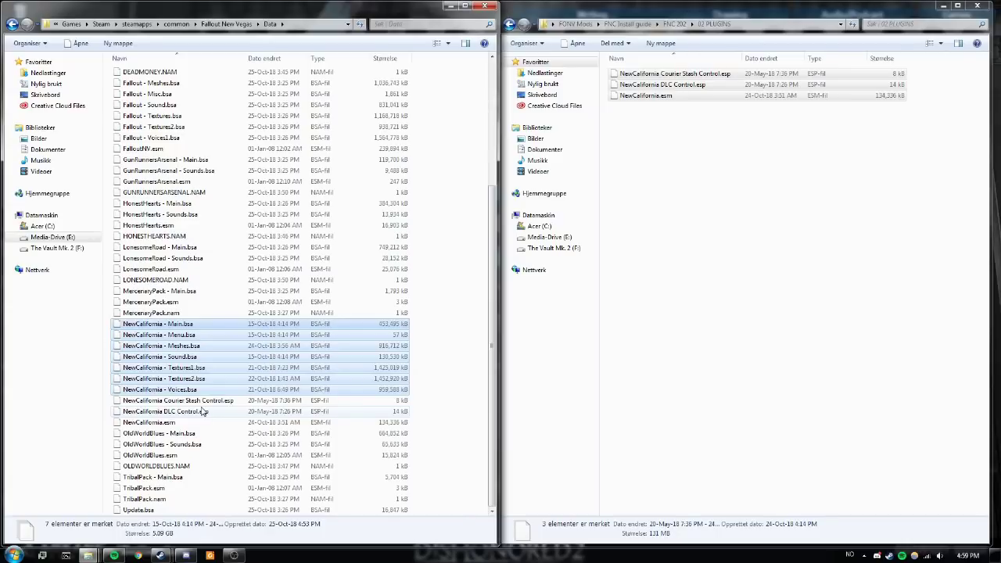
click(694, 320)
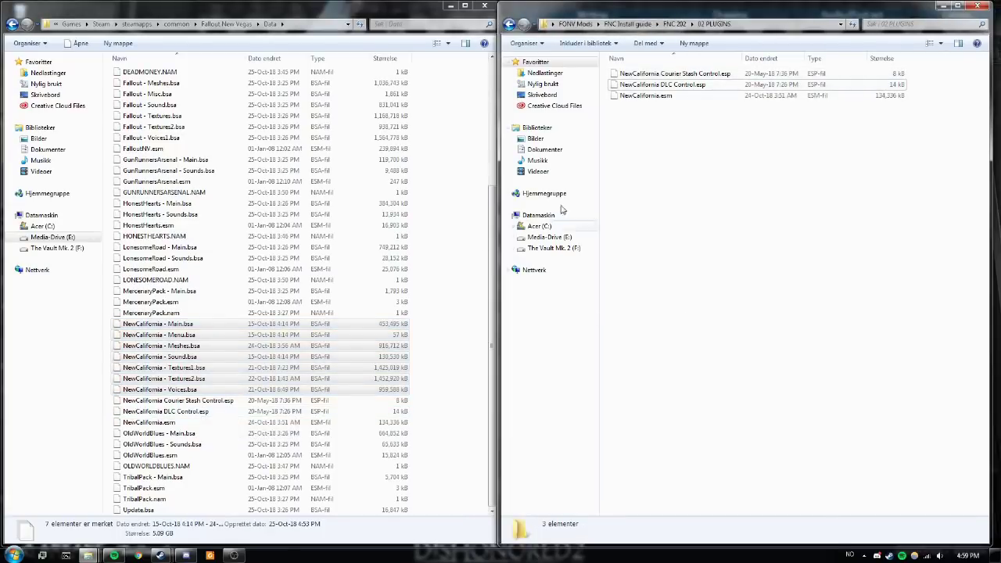
click(209, 427)
shift+click(214, 403)
click(466, 418)
- Minimize the mod folder window, launch Fallout Mod Manager from the desktop and place it beside the Data folder
click(943, 7)
mouse_move(955, 14)
double_click(936, 74)
drag(752, 78, 637, 91)
- Examine the load order of the DLC .esm files relative to NewCalifornia.esm
click(615, 222)
drag(614, 227, 614, 263)
click(607, 220)
shift+click(605, 138)
click(620, 292)
click(610, 220)
click(608, 212)
shift+click(607, 144)
click(609, 280)
- Check the load-order placement of the NewCalifornia DLC Control and Courier Stash Control plugins, and the whole active list
mouse_move(604, 231)
mouse_down()
mouse_move(606, 258)
mouse_move(602, 247)
mouse_up()
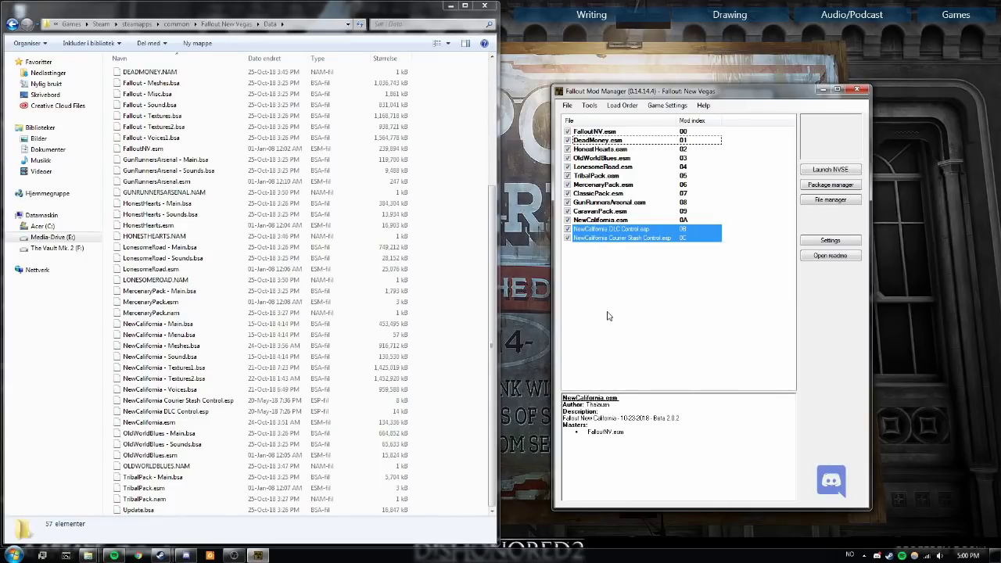
drag(618, 317, 607, 235)
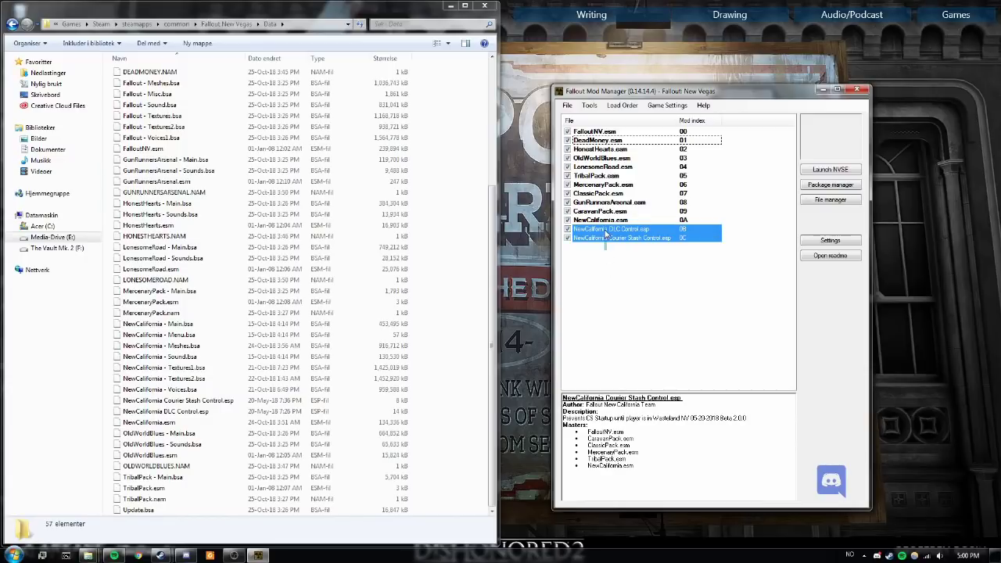
click(604, 307)
drag(603, 307, 575, 129)
click(625, 314)
- Launch the game through NVSE from the mod manager
click(842, 173)
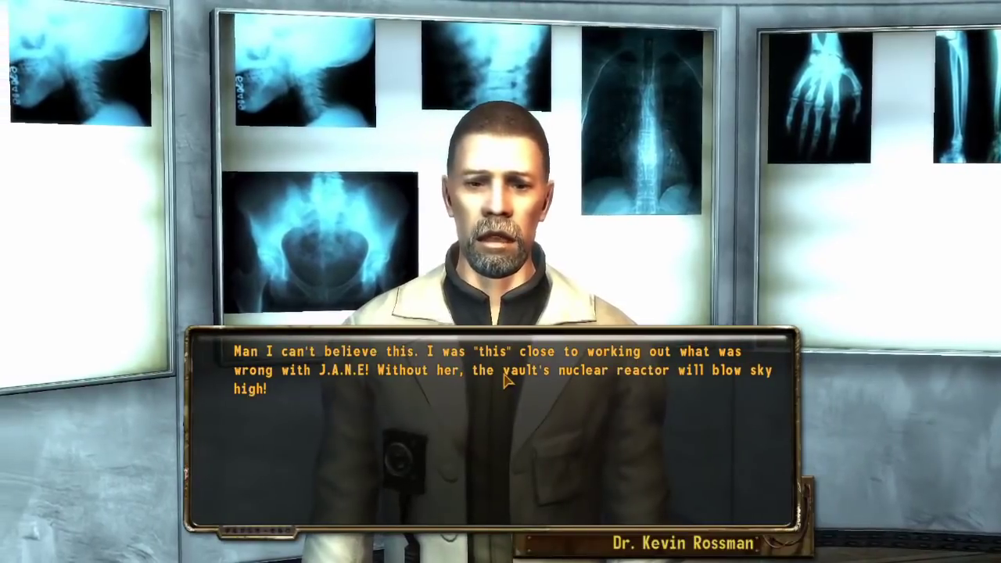
- Advance the in-game conversation by asking where the real doctor is and when the character can get back on their feet
click(396, 369)
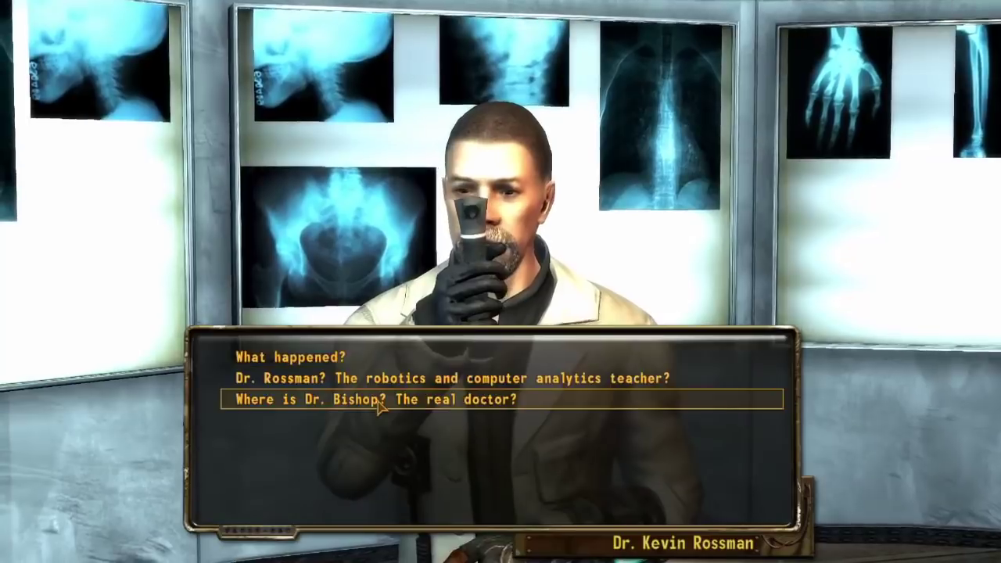
click(381, 400)
click(381, 406)
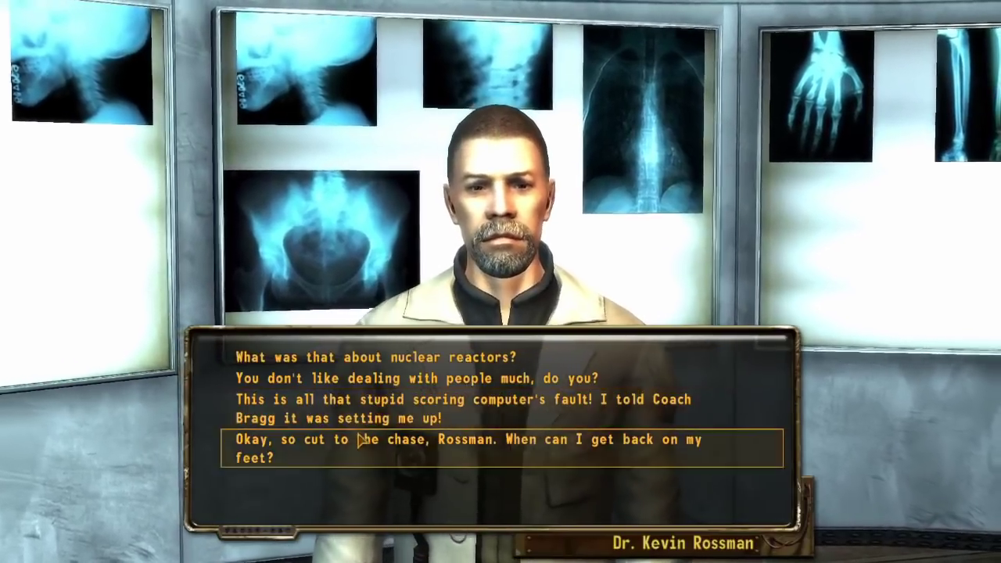
click(358, 438)
click(360, 439)
click(359, 440)
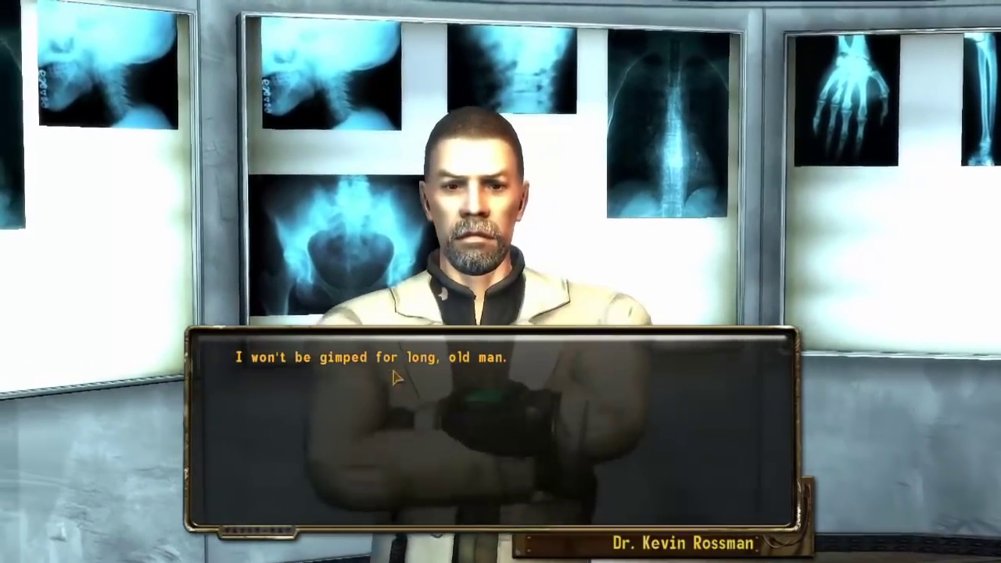
- Reply that the character won't be gimped for long and finish the conversation with the doctor
click(396, 374)
click(397, 360)
click(400, 363)
click(399, 362)
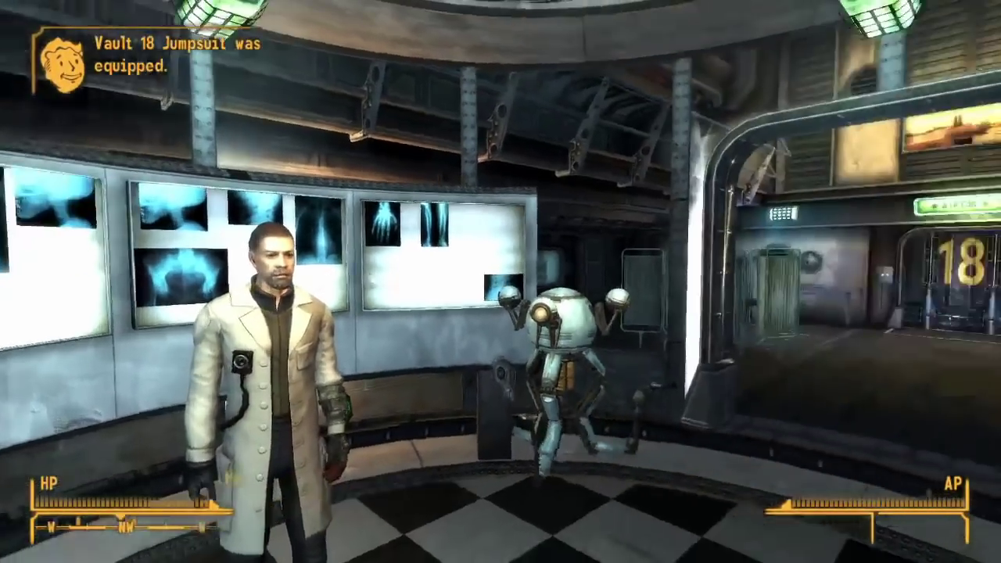
- Look around the in-game clinic toward the Vault 18 door and leave the game
mouse_move(501, 282)
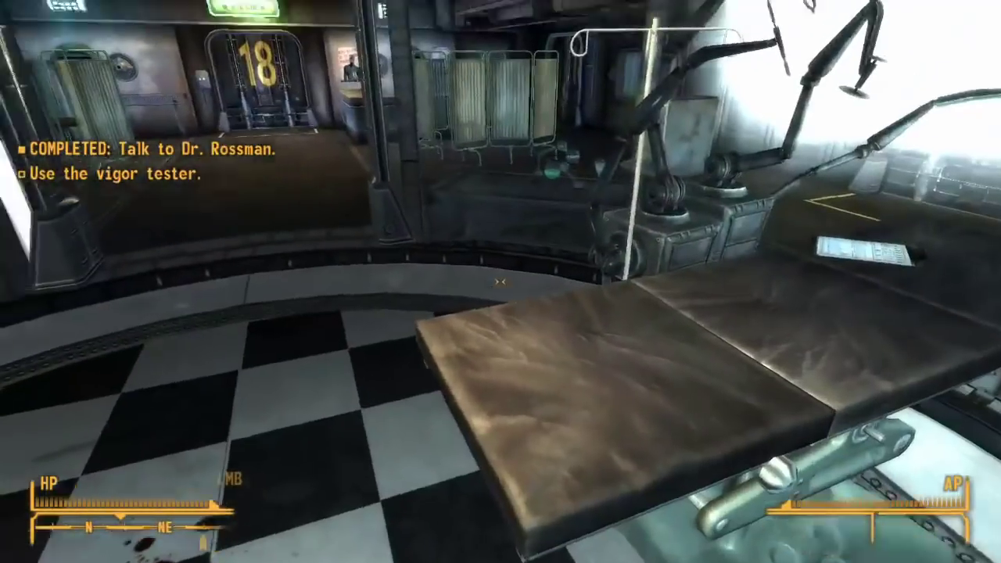
key(w)
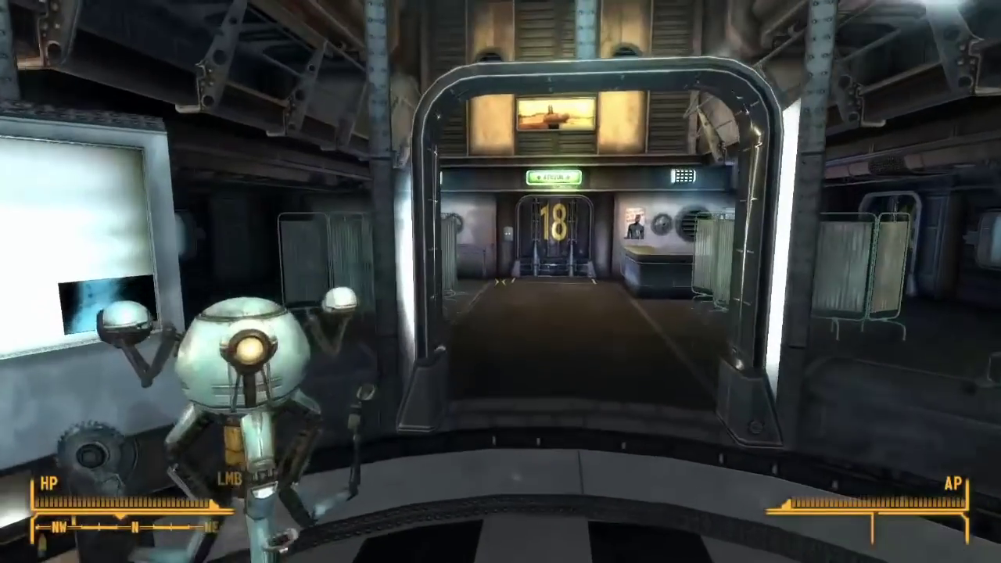
key(Escape)
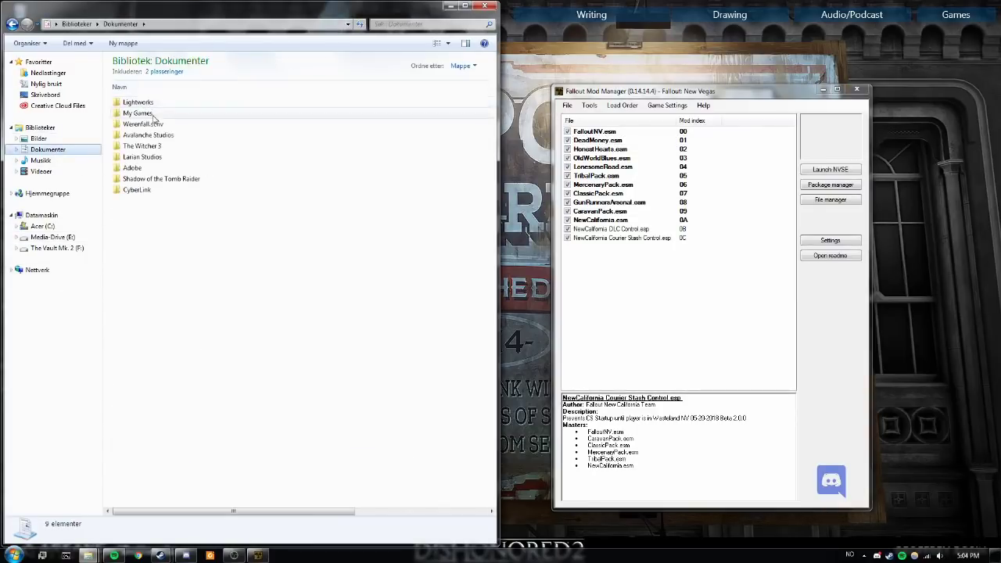
- Go to the FalloutNV folder under My Games and check the contents of FalloutCustom.ini
double_click(153, 116)
double_click(166, 102)
drag(206, 311, 172, 99)
click(174, 151)
double_click(174, 151)
drag(176, 119, 37, 118)
click(649, 66)
- Set bLoadFaceGenHeadEGTFiles to 1 in the general section of FalloutPrefs.ini and close the file
double_click(143, 113)
scroll(207, 175, down, 20)
drag(147, 283, 142, 283)
text(1)
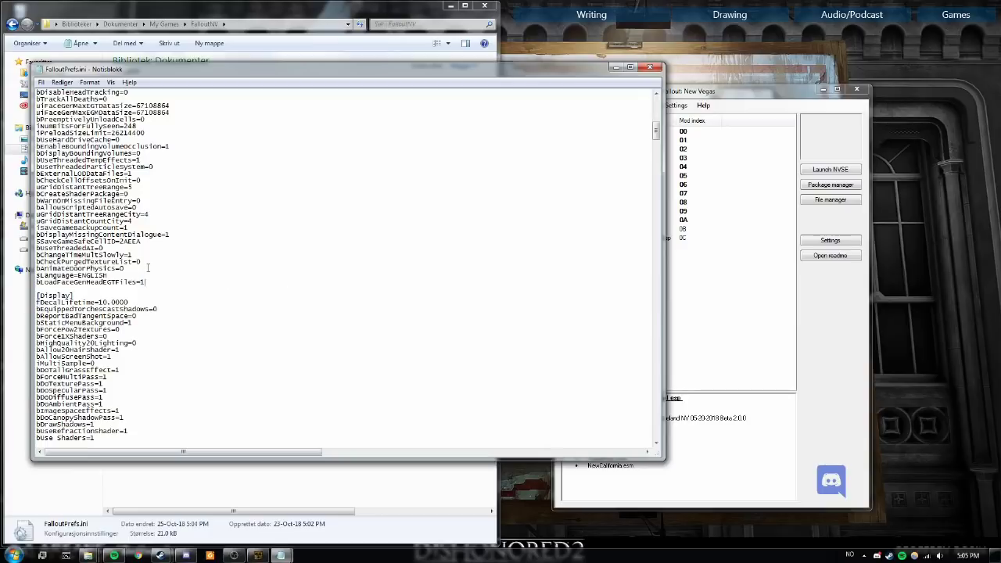
click(649, 67)
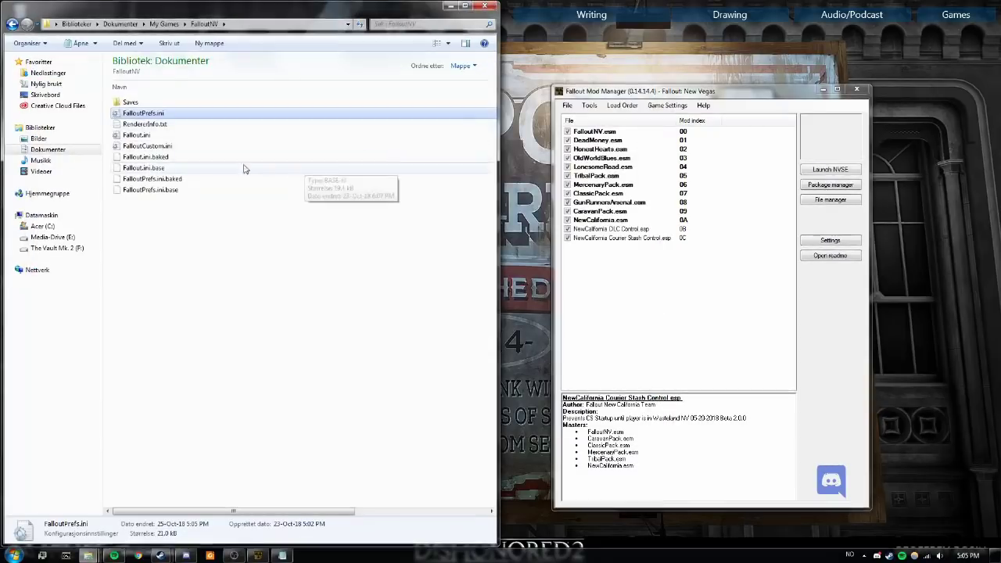
- Set bLoadFaceGenHeadEGTFiles to 1 in Fallout.ini, save the file and close it
double_click(187, 135)
scroll(174, 166, down, 5)
scroll(167, 173, down, 13)
click(174, 344)
key(BackSpace)
text(1)
key(ctrl+s)
key(alt+F4)
- Switch to Fallout Mod Manager and move its window farther away from the folder window
click(699, 350)
drag(692, 95, 798, 56)
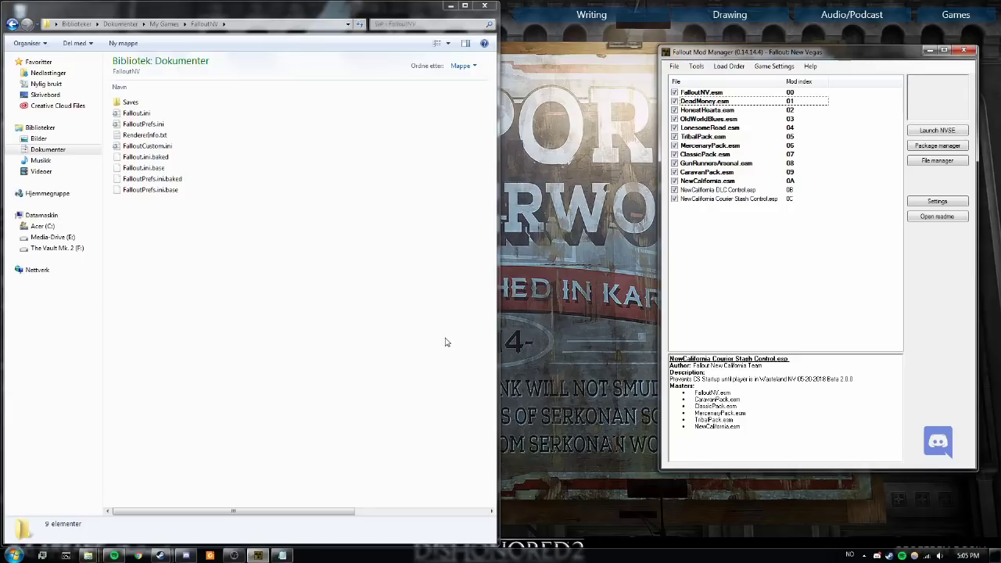
drag(791, 53, 784, 52)
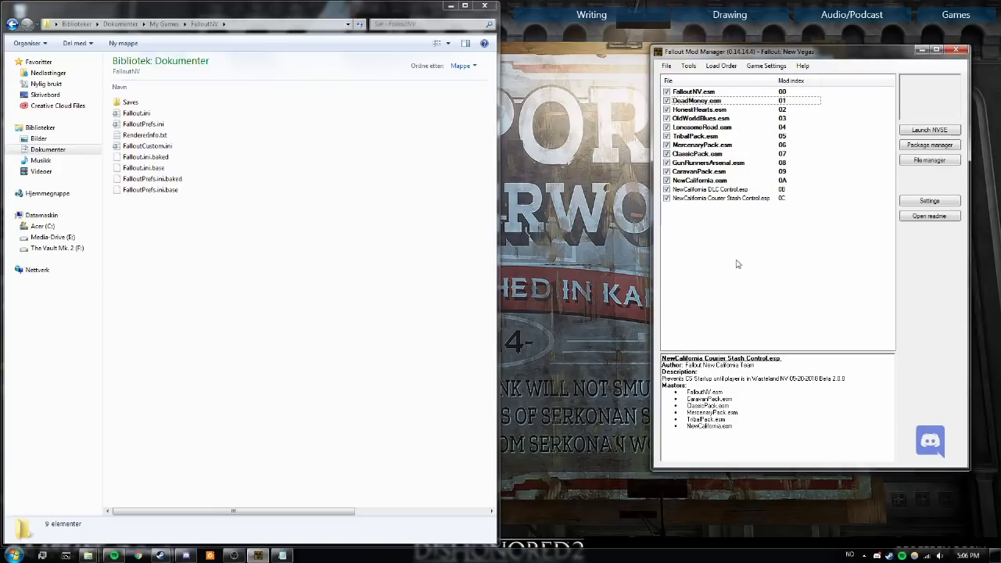